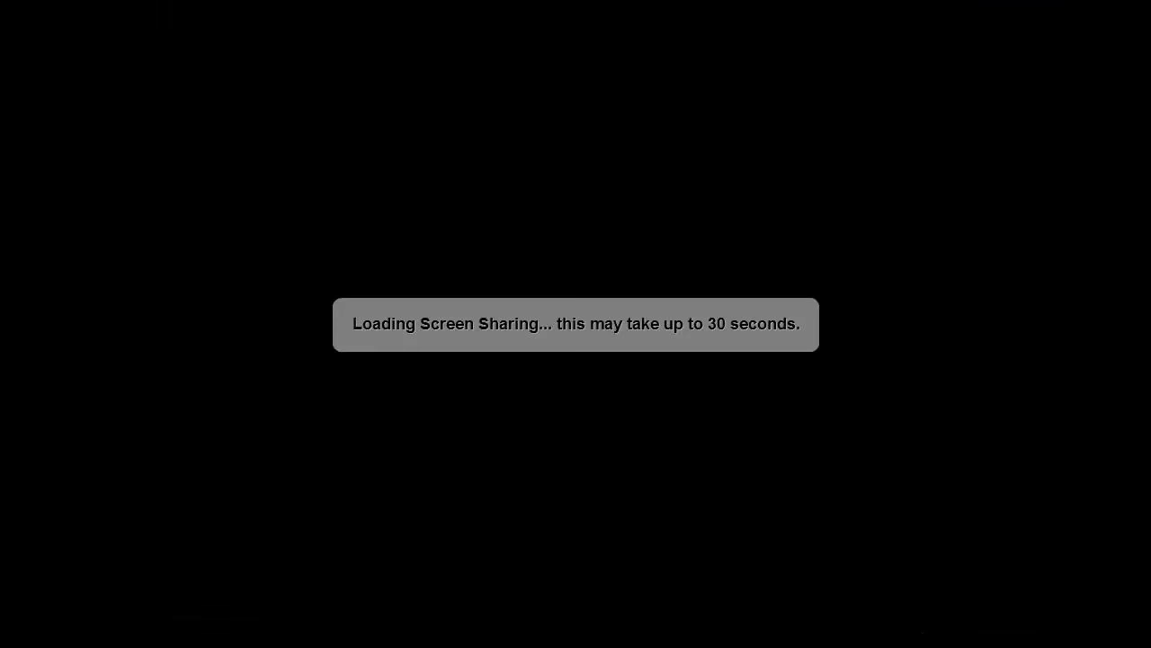
Step: Switch to the Further limited resources plan in Project Professional and select the M1 milestone
key(alt+Tab)
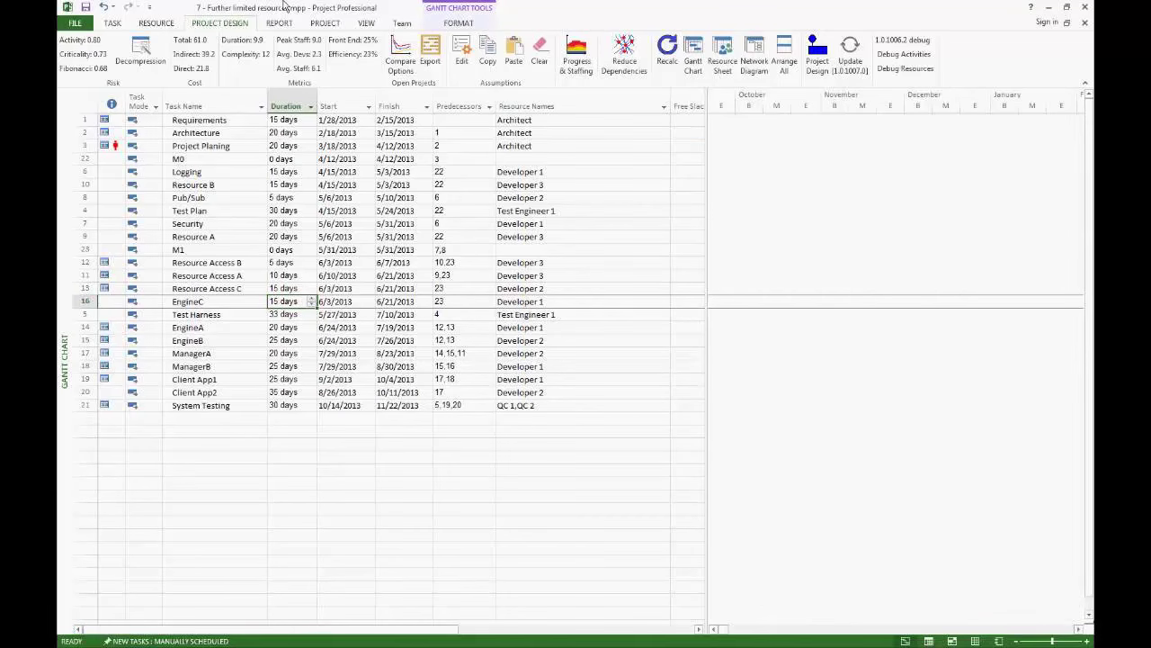
click(241, 148)
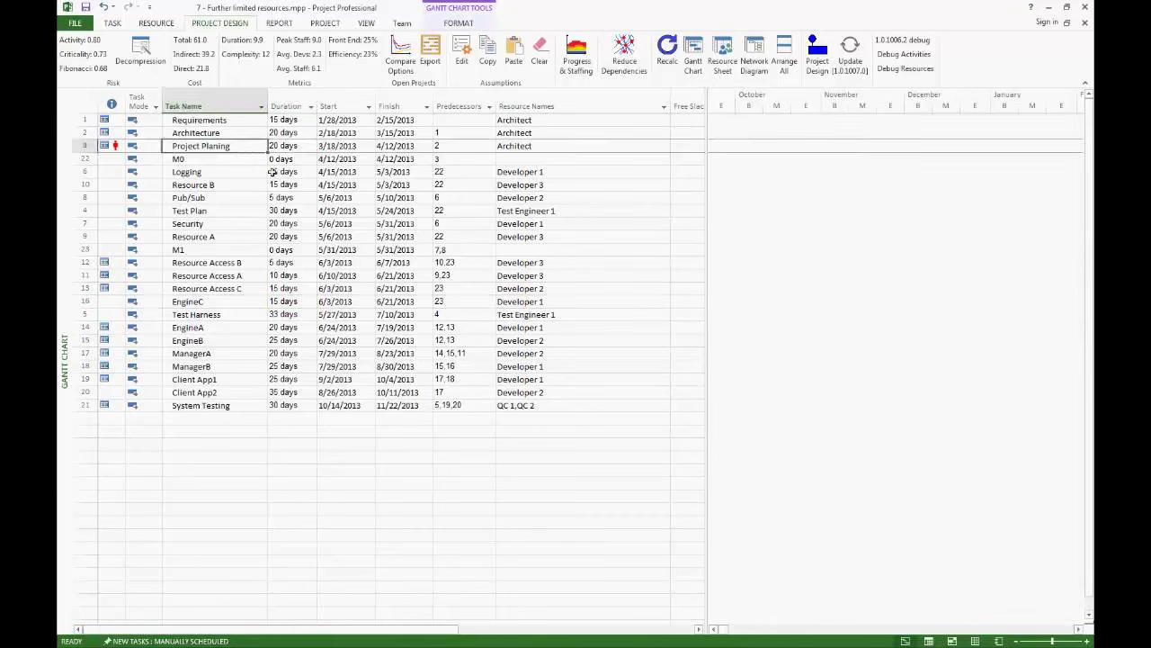
click(285, 171)
click(363, 225)
click(275, 225)
click(226, 249)
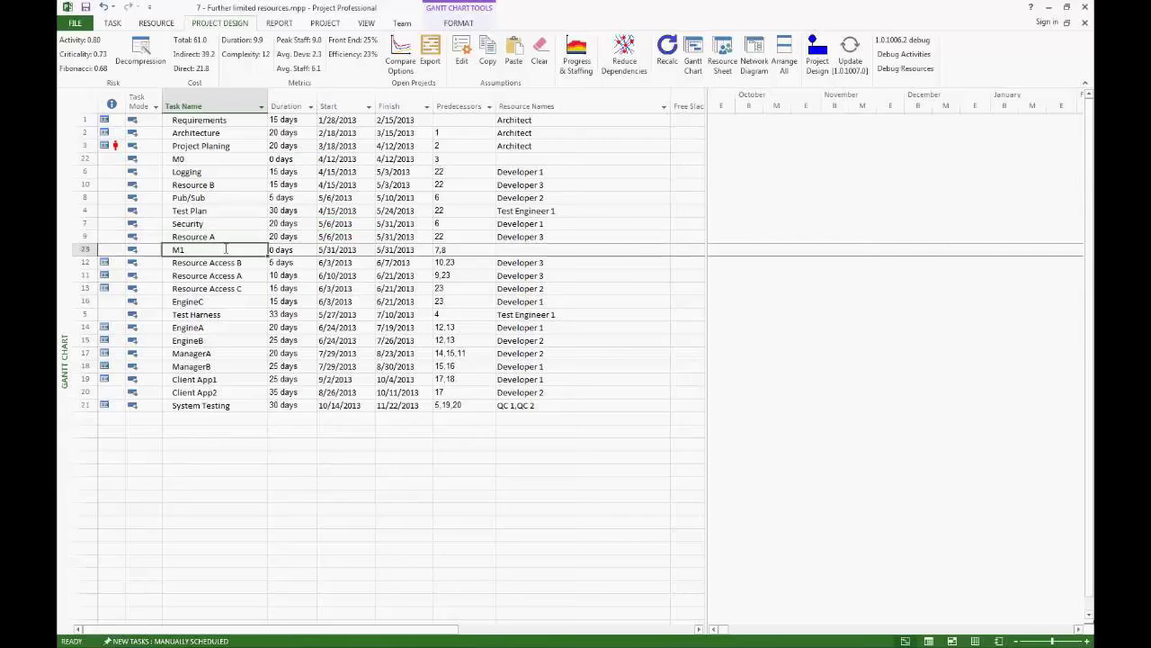
Step: Set the duration of the Resource B task in row 10 to 150 days
click(262, 184)
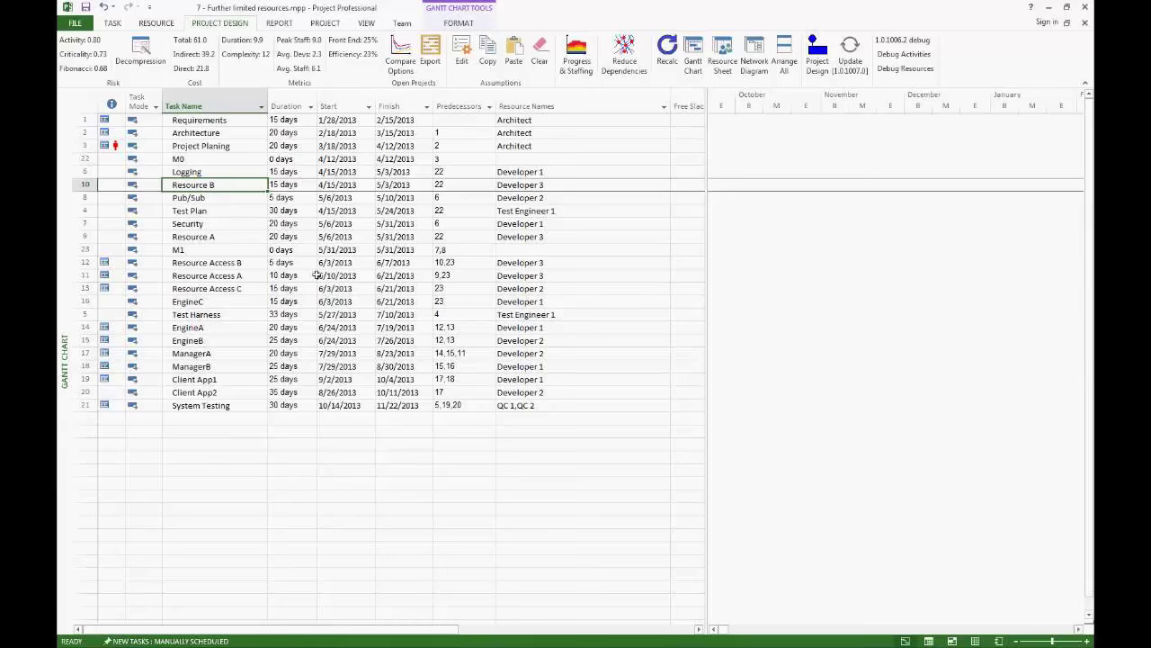
click(294, 185)
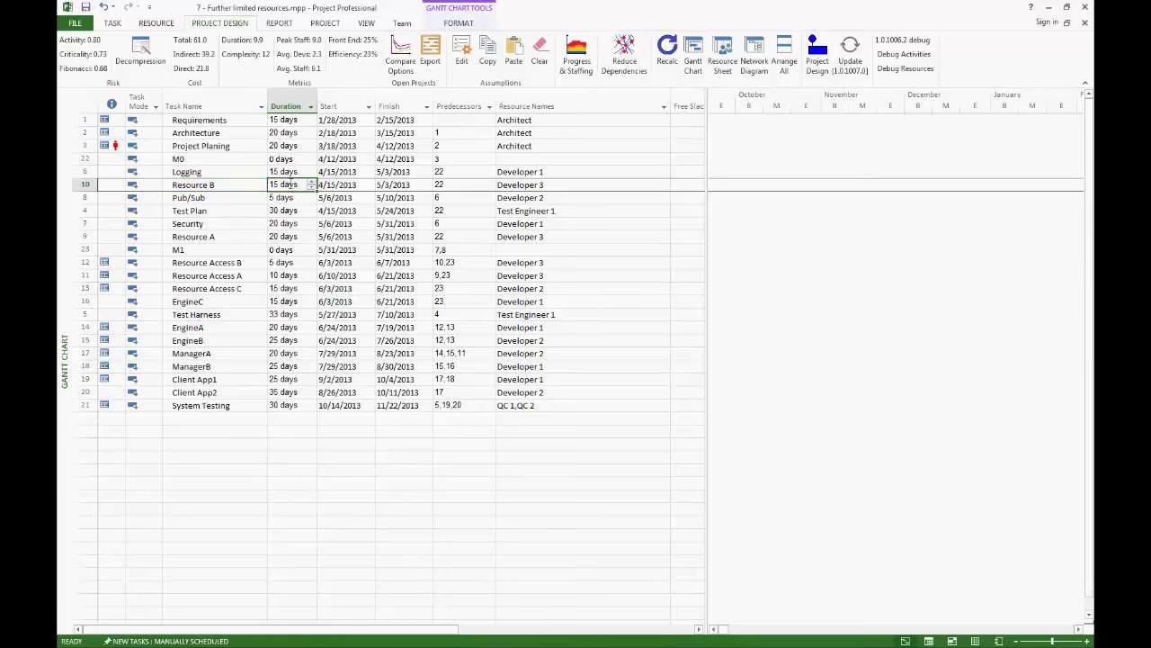
key(Left)
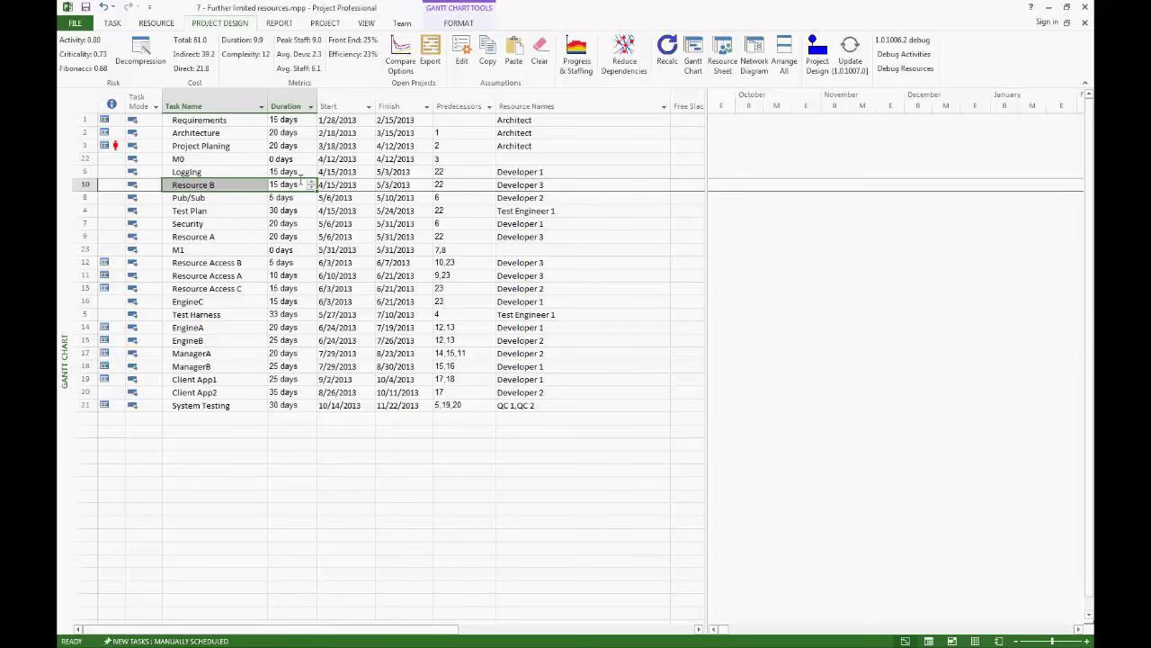
text(150)
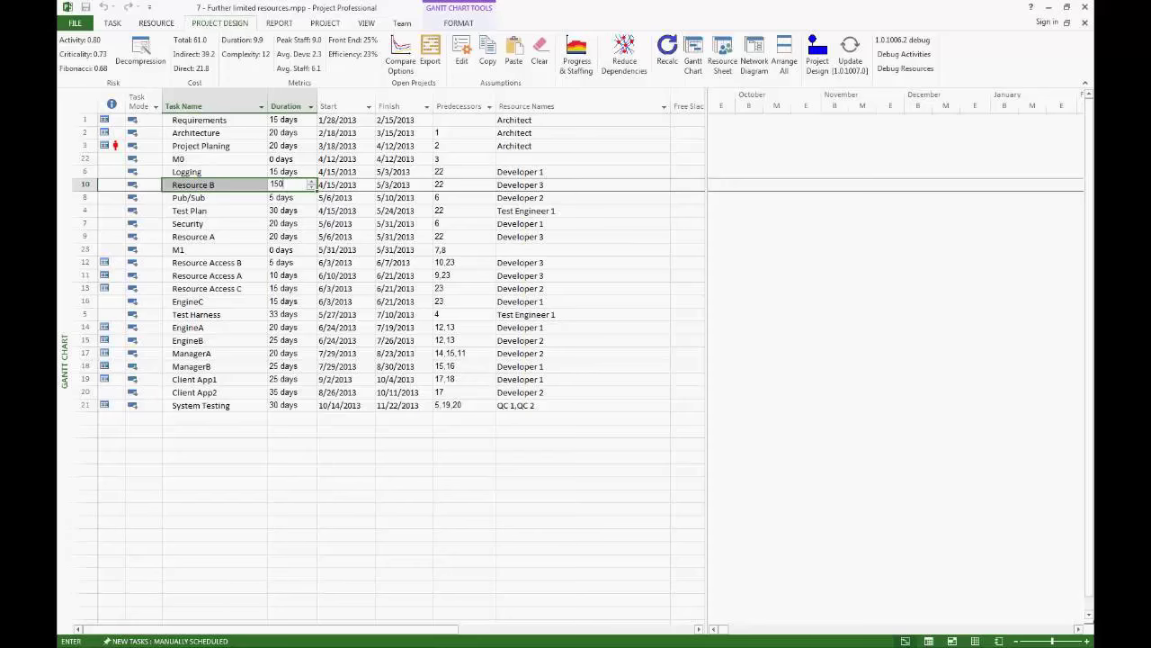
click(305, 183)
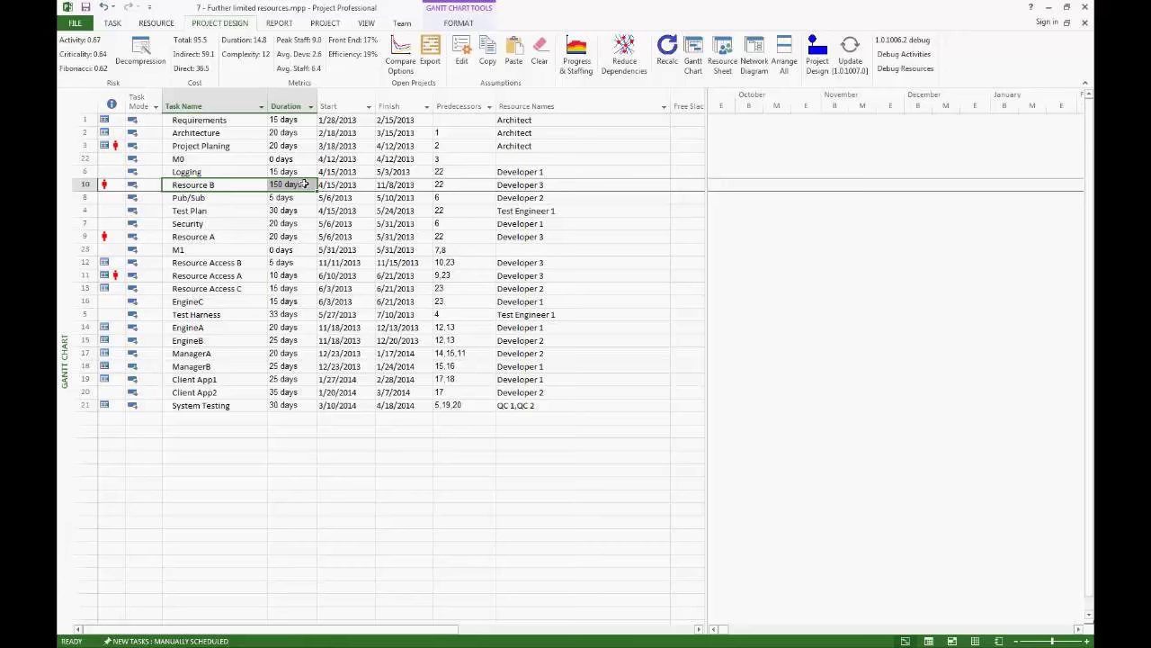
Step: Return the row 10 task to its original duration of 15 days
text(15)
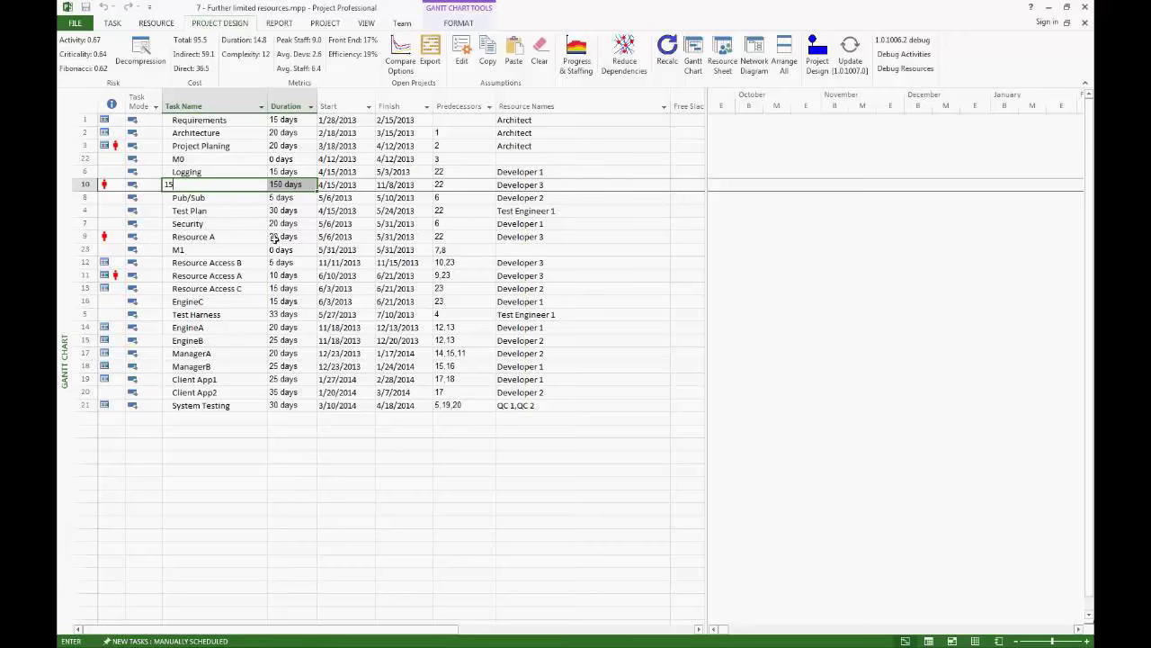
click(216, 173)
click(300, 185)
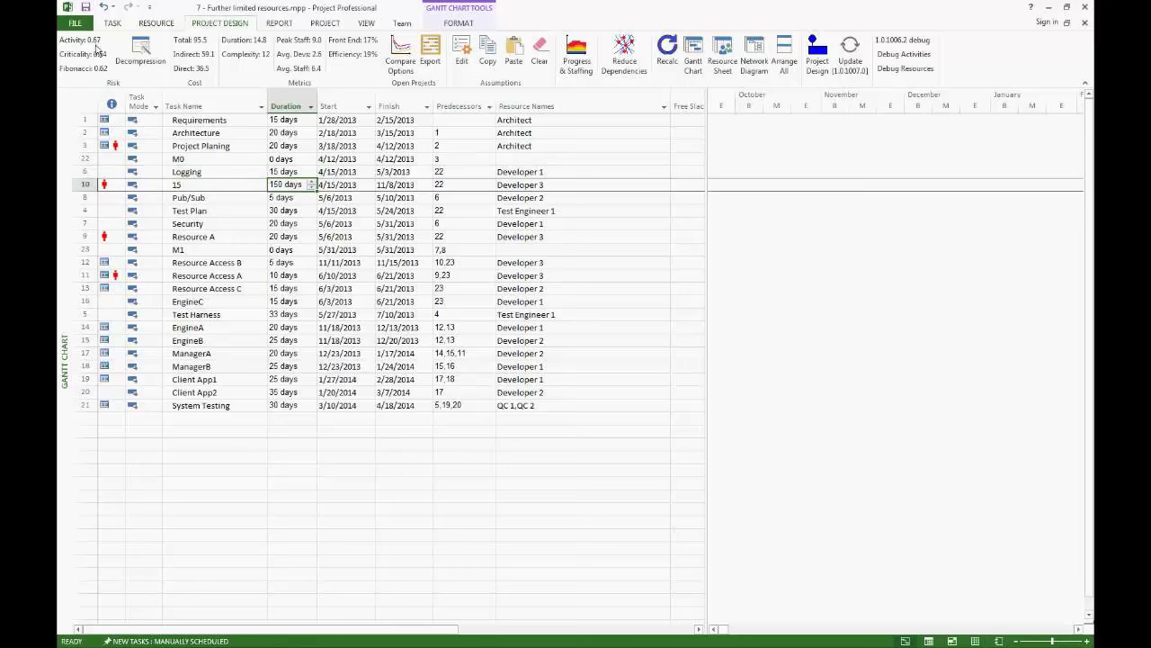
click(140, 38)
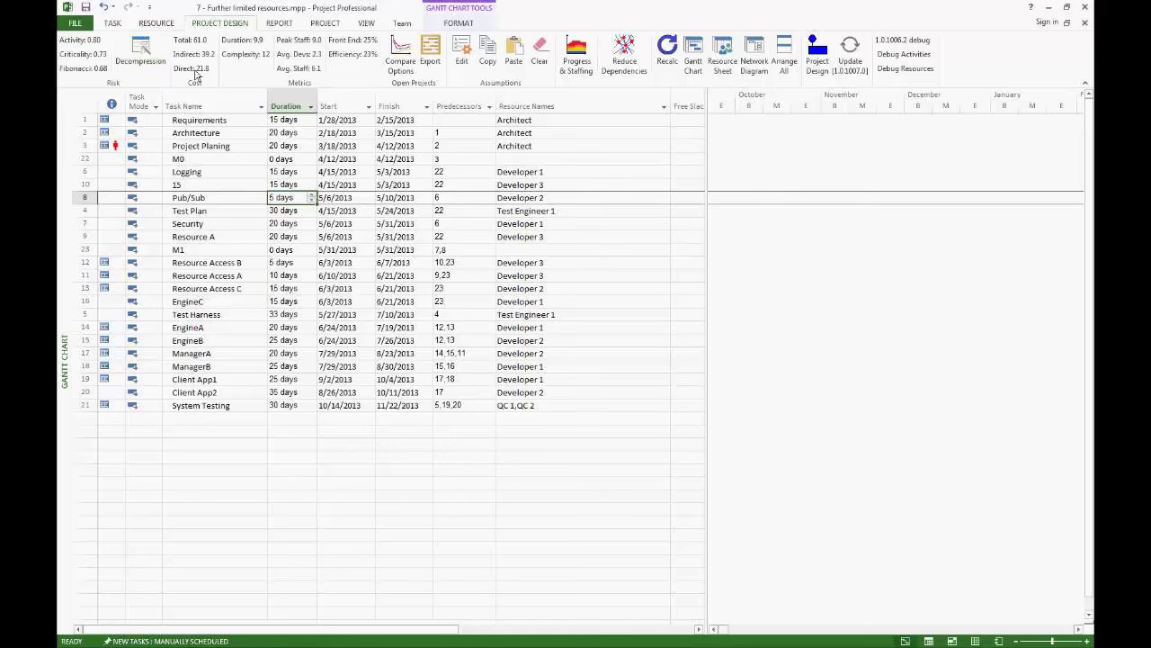
Step: Show the Progress & Staffing charts beneath the task table and enlarge the chart area
click(586, 51)
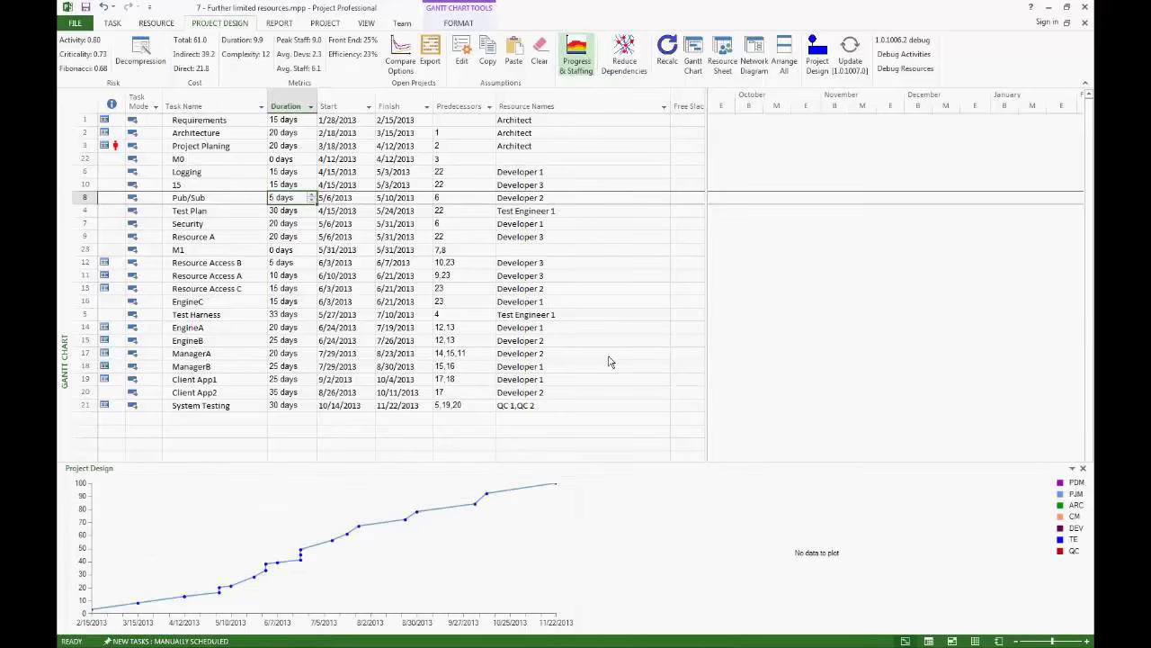
drag(560, 462, 557, 362)
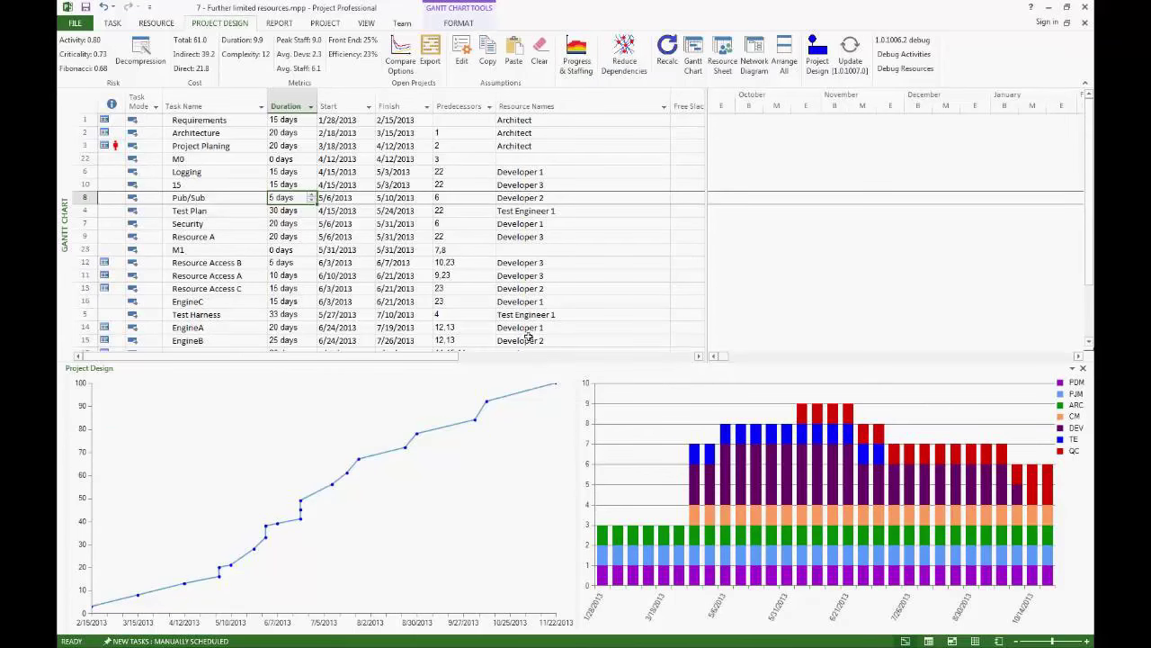
Step: Set the row 10 task's duration to 150 days with the progress and staffing charts displayed
click(300, 184)
drag(302, 185, 268, 184)
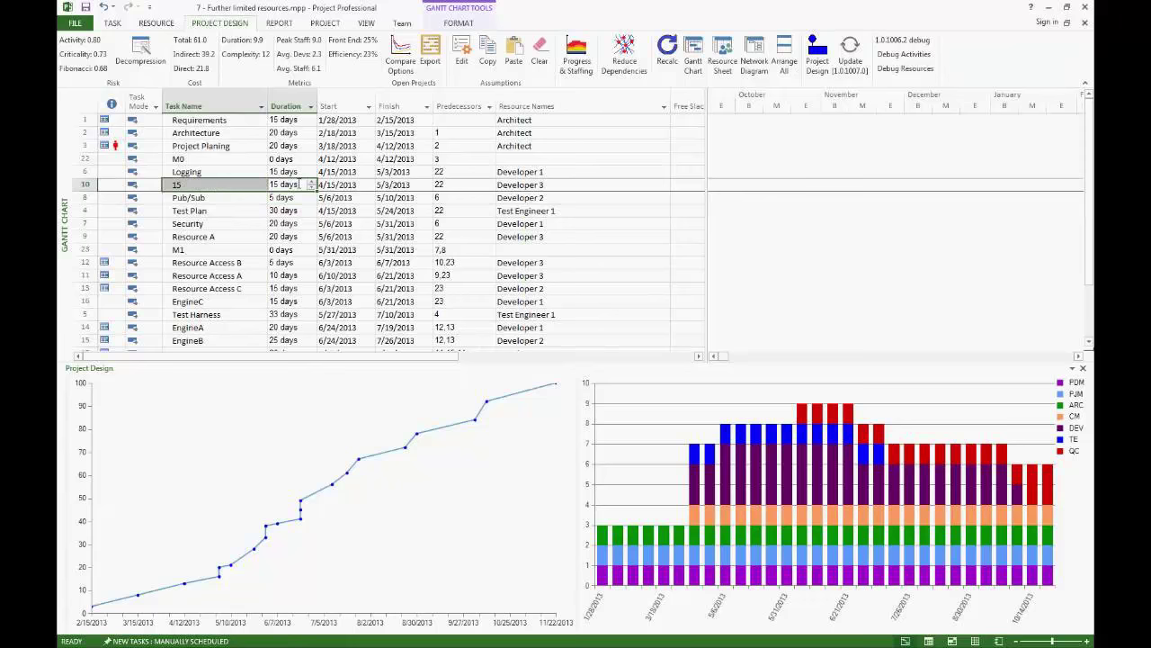
click(300, 185)
click(300, 184)
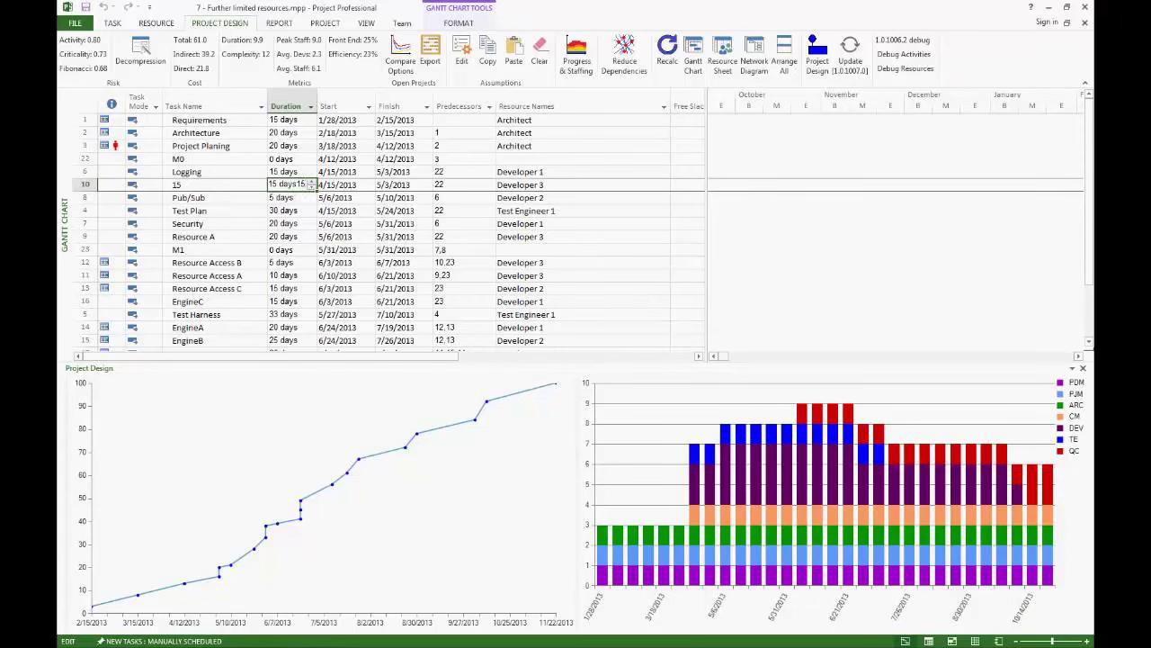
key(BackSpace)
key(BackSpace)
key(BackSpace)
key(BackSpace)
key(BackSpace)
key(BackSpace)
key(BackSpace)
text(150)
key(Return)
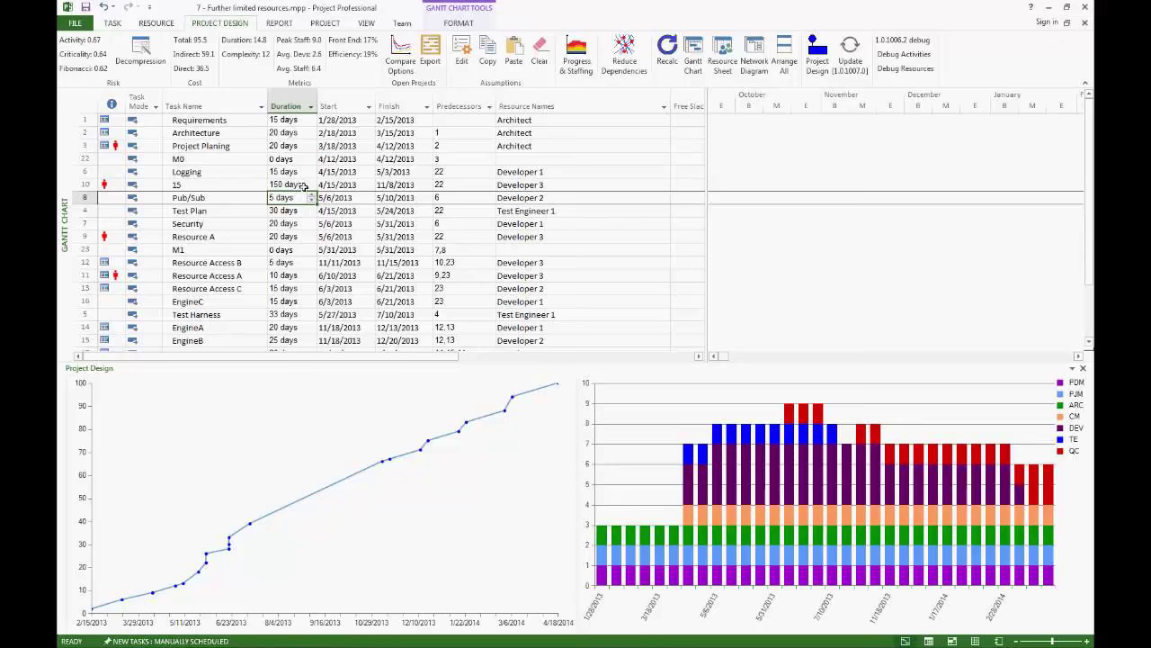
Step: Set the row 10 task's duration back to 15 days
click(304, 185)
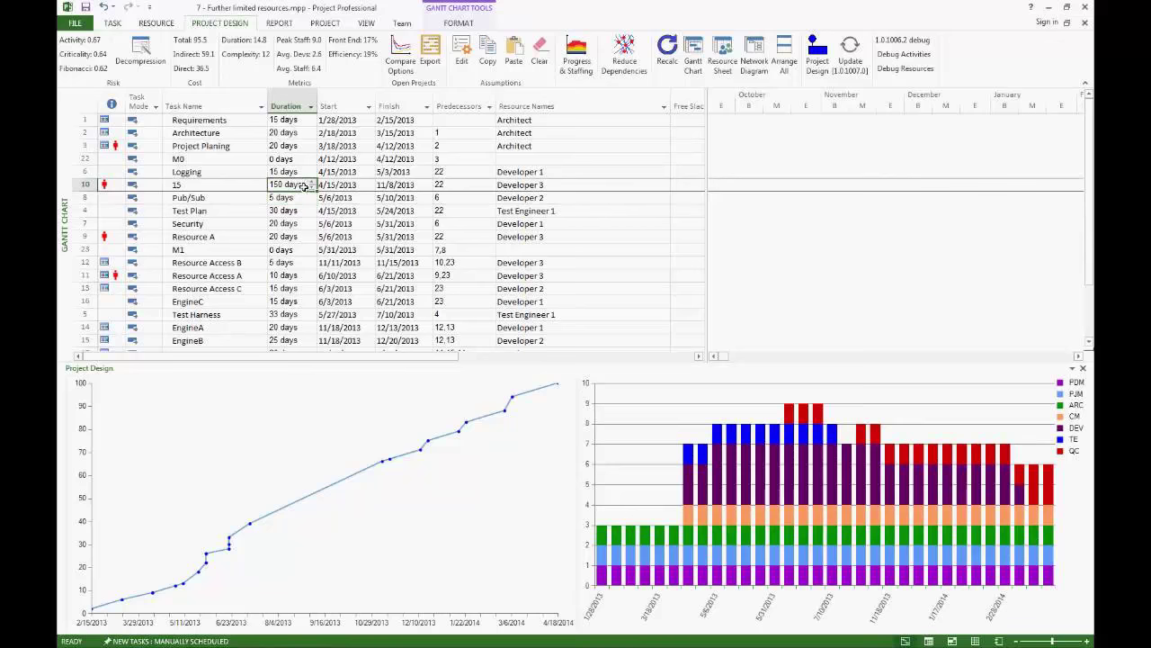
text(15)
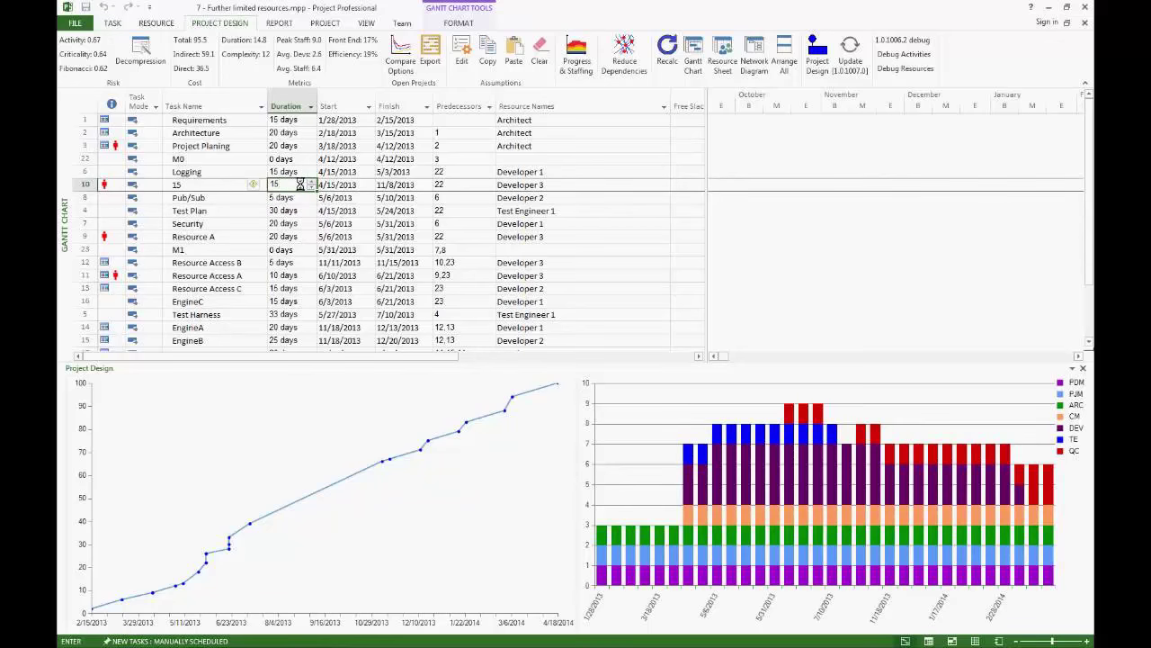
key(Return)
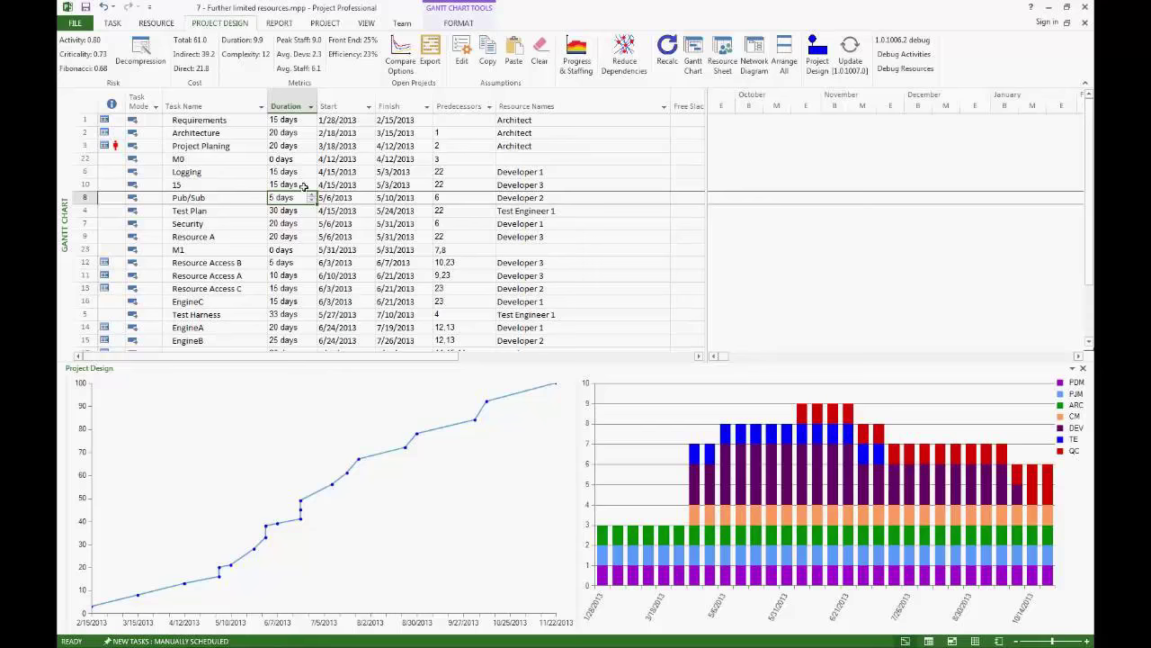
Step: Open the Decompression Wizard, hide the Activity curve and zoom the date axis in on the earliest dates
click(134, 60)
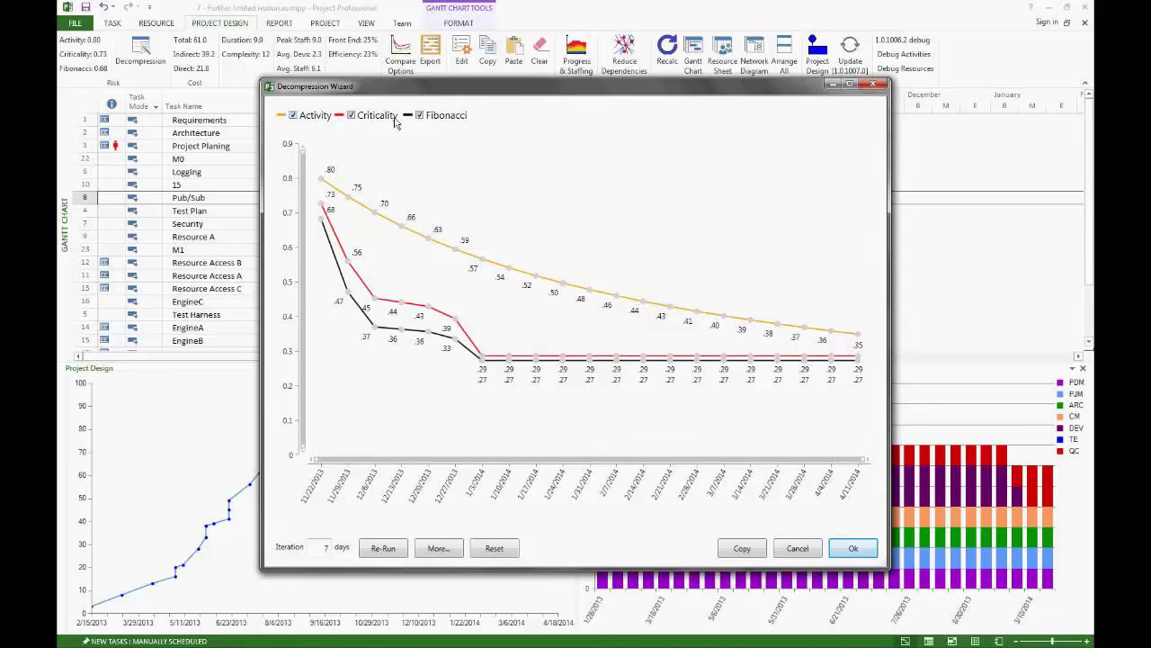
click(293, 115)
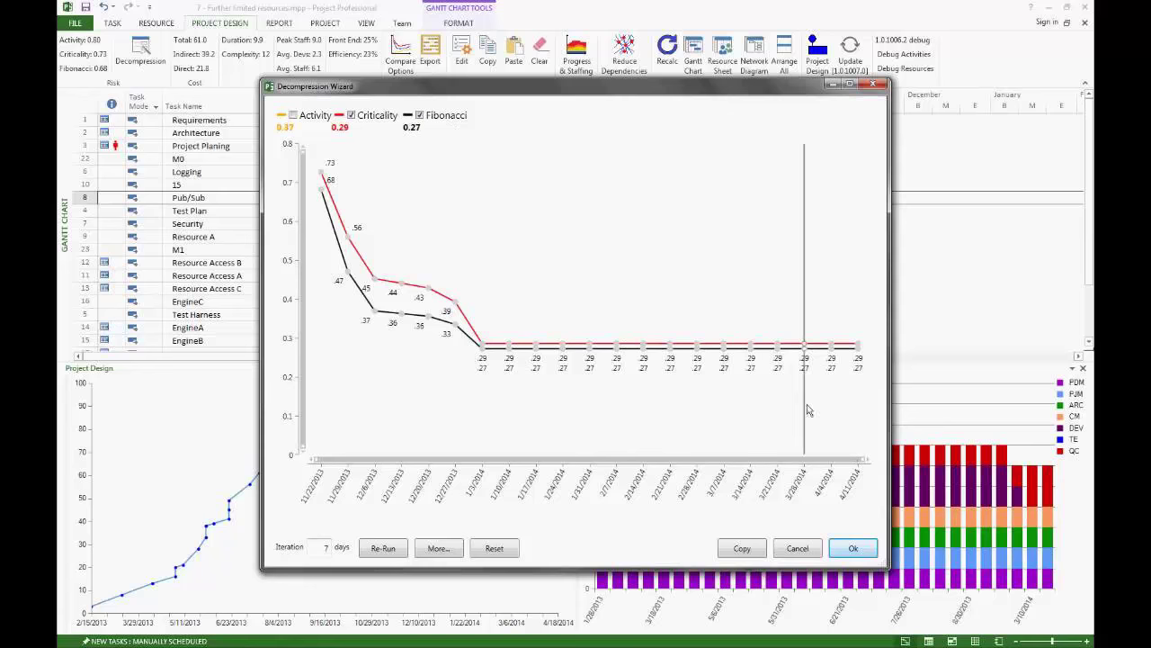
drag(865, 459, 529, 452)
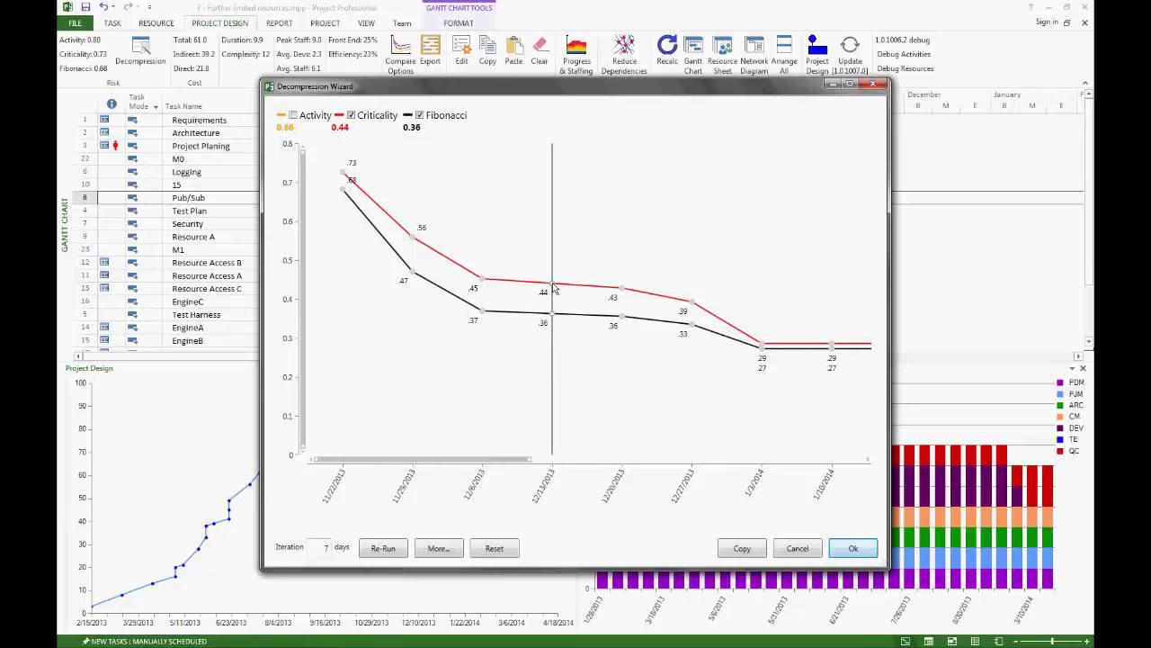
Step: Compare the 12/6/2013 and 12/13/2013 decompression points and apply the decompression to 12/13/2013
click(554, 286)
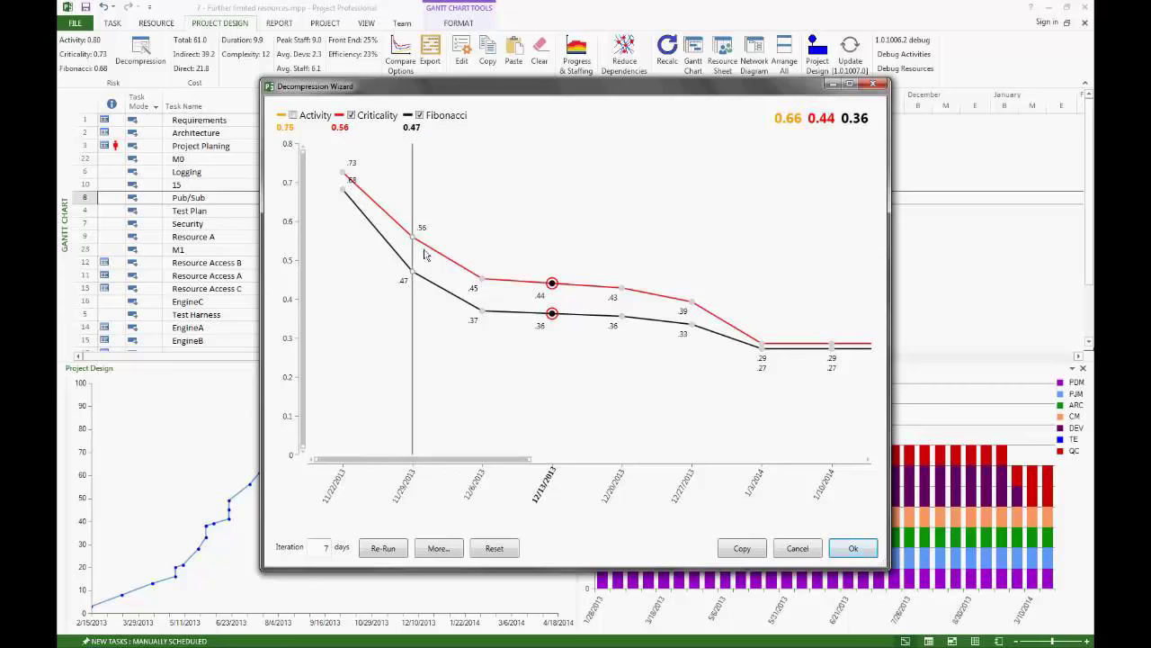
click(483, 280)
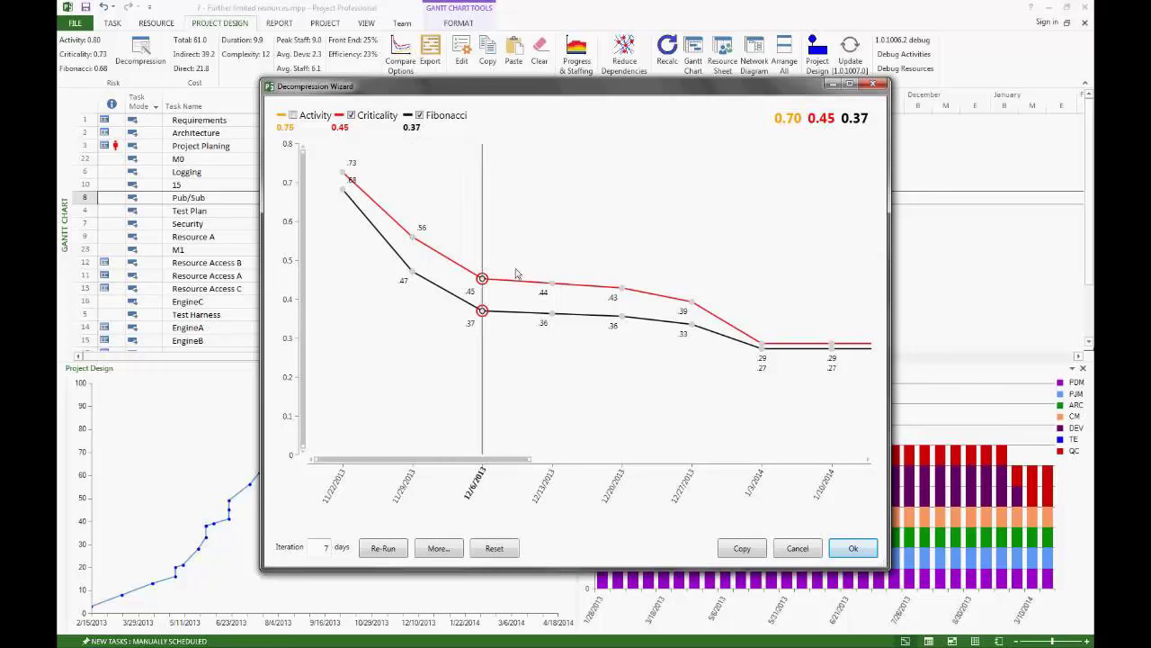
click(552, 288)
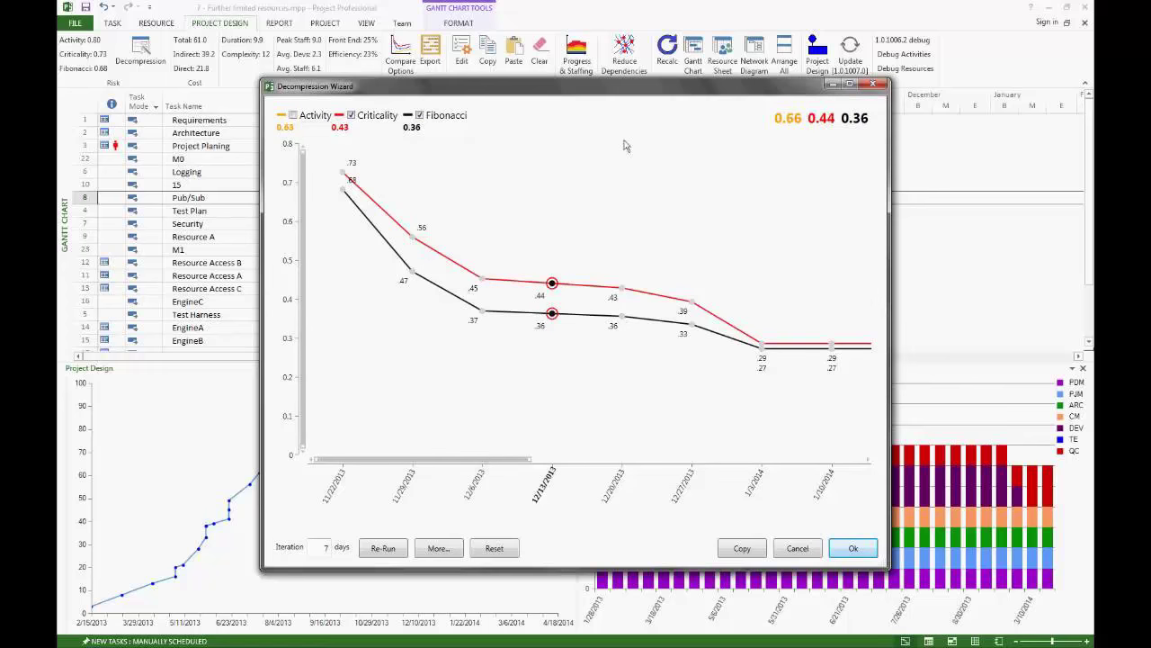
click(849, 548)
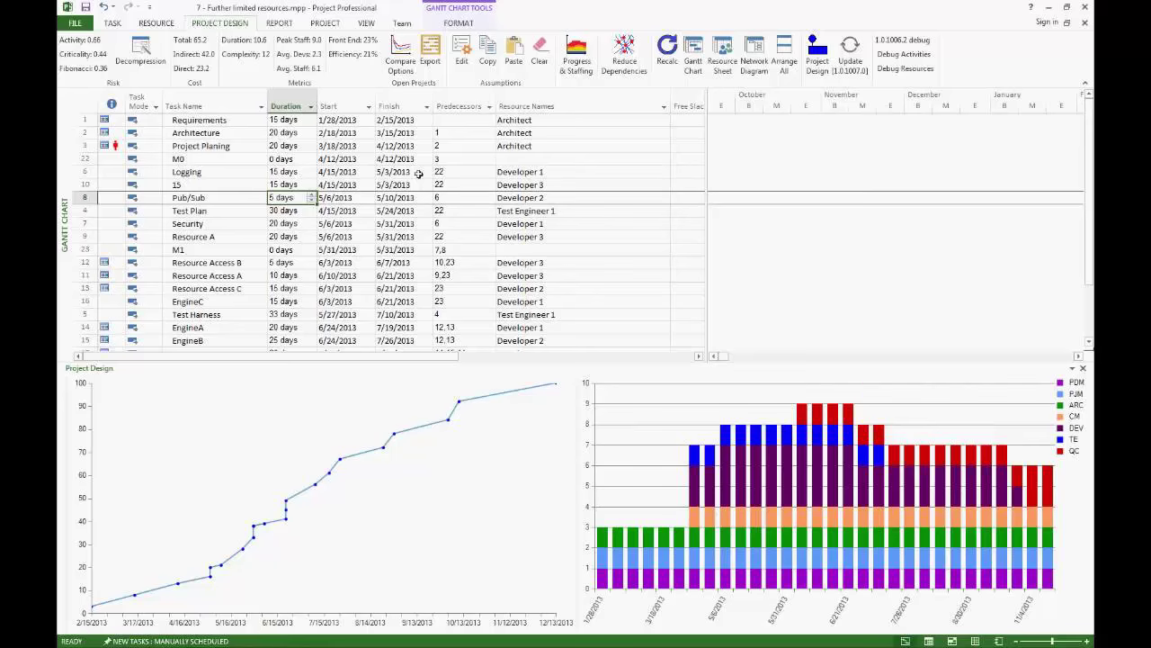
Step: Switch to the slide presentation and advance to the Project Design Export slide on IDesign template compliance
key(alt+Tab)
key(alt+Tab)
key(alt+Tab)
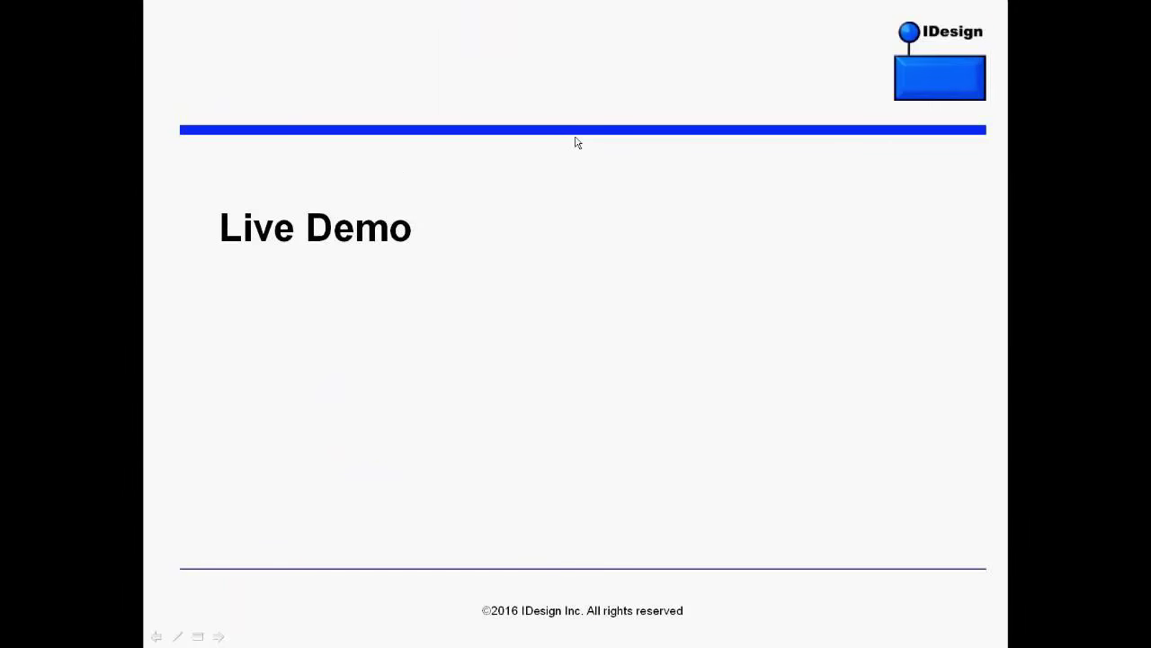
click(576, 142)
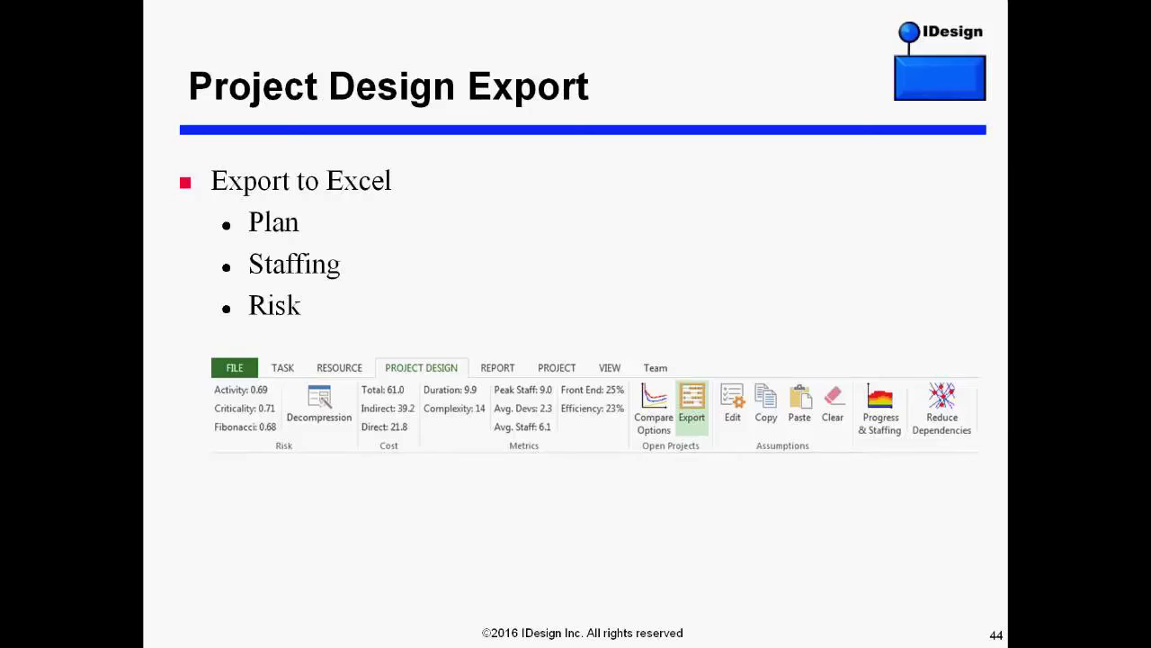
key(Right)
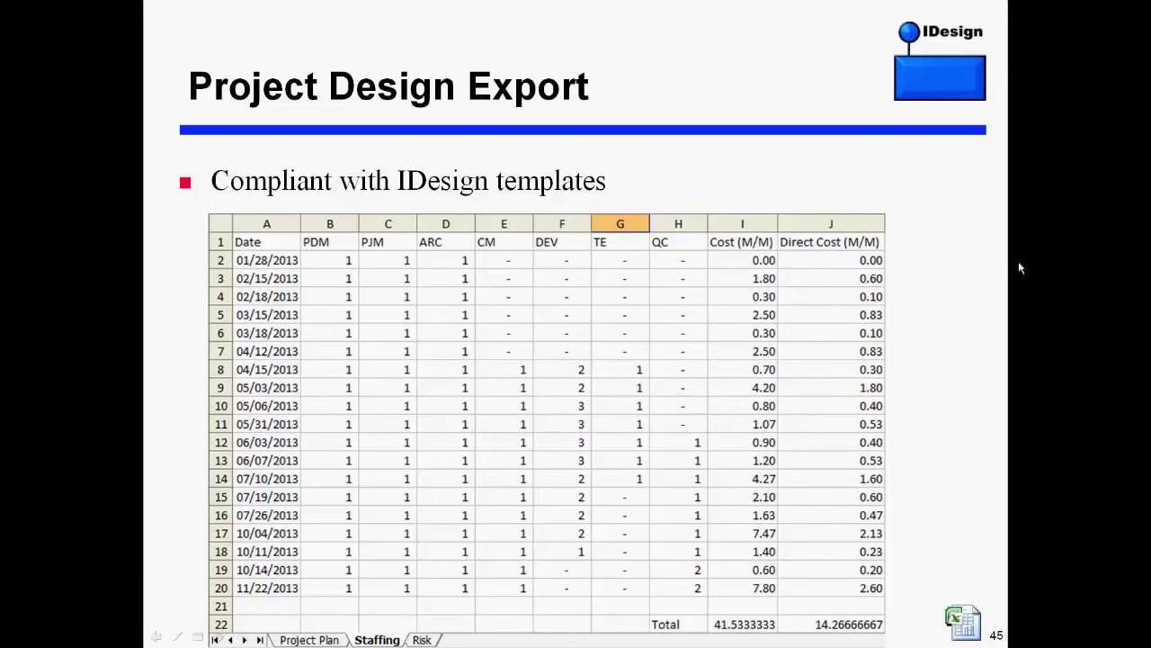
Step: Open the embedded export sample workbook in Excel and select the Planned Completion and Planned Earned Value data
click(965, 627)
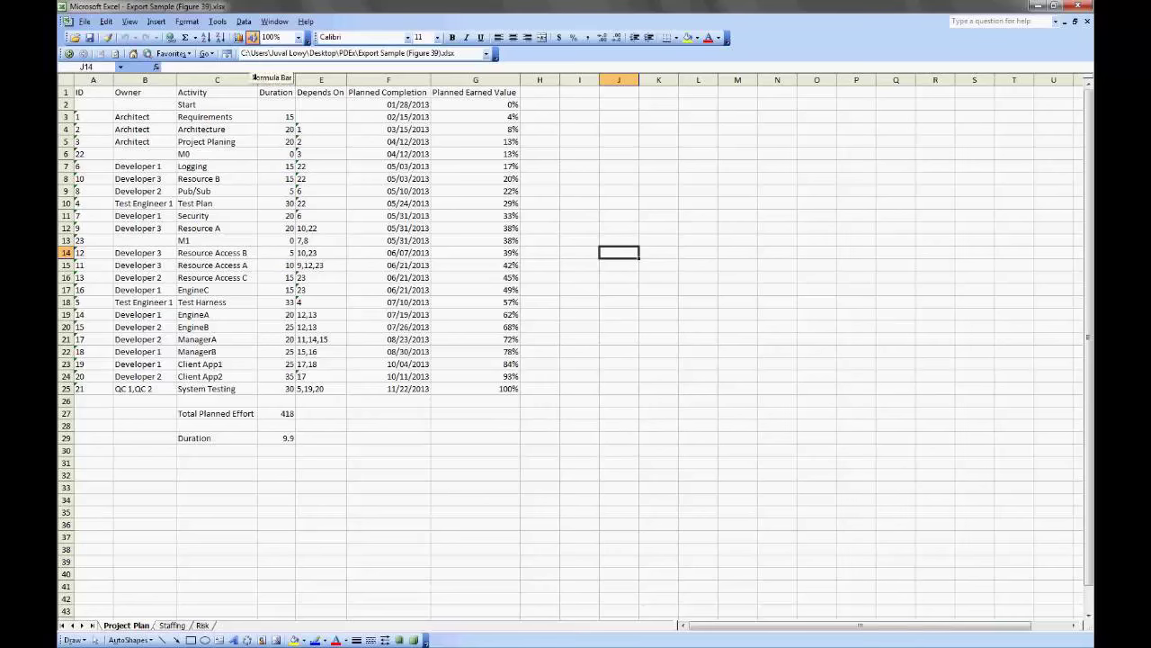
drag(372, 103, 453, 388)
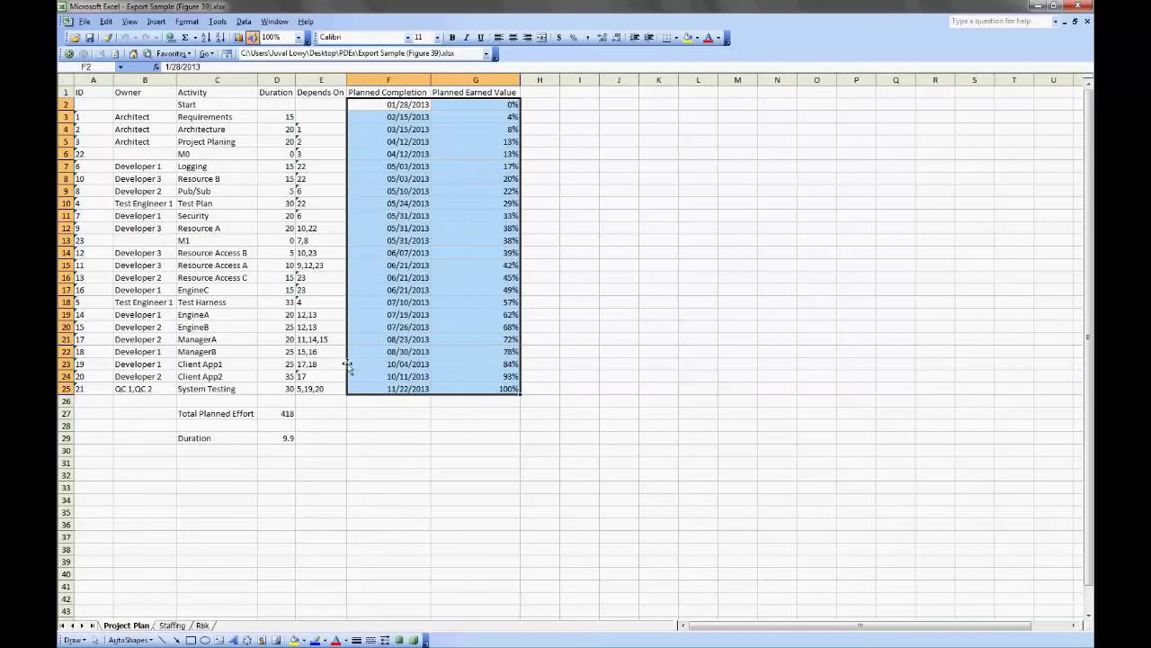
Step: Examine the DEV staffing figures and the direct cost total on the Staffing sheet
click(171, 625)
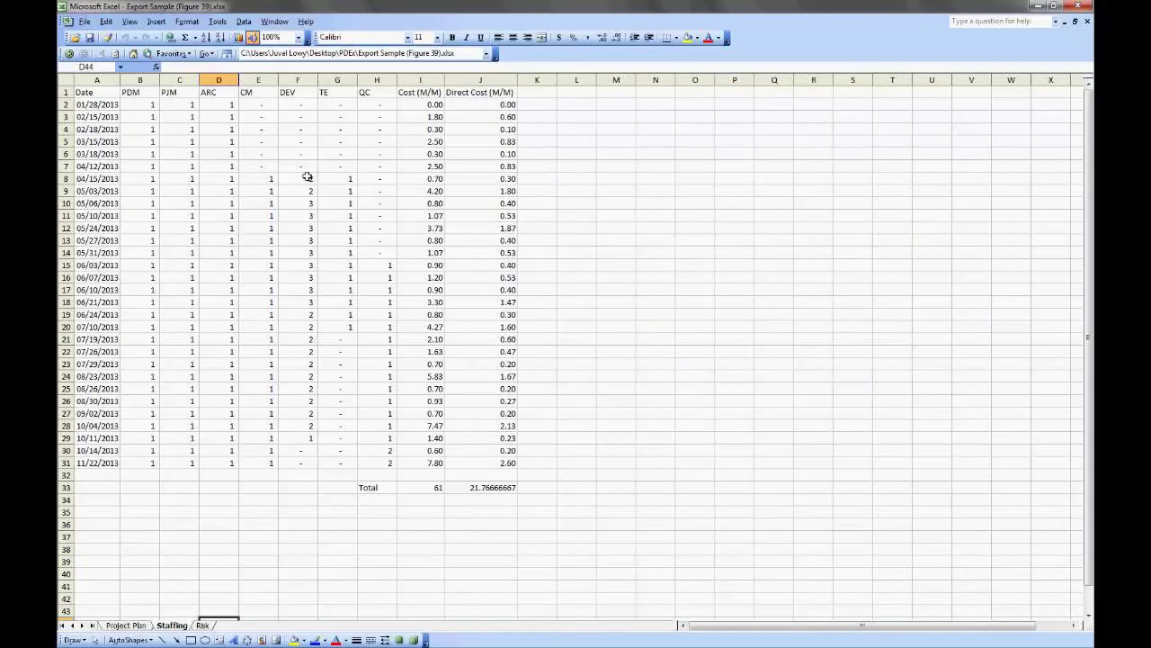
click(307, 89)
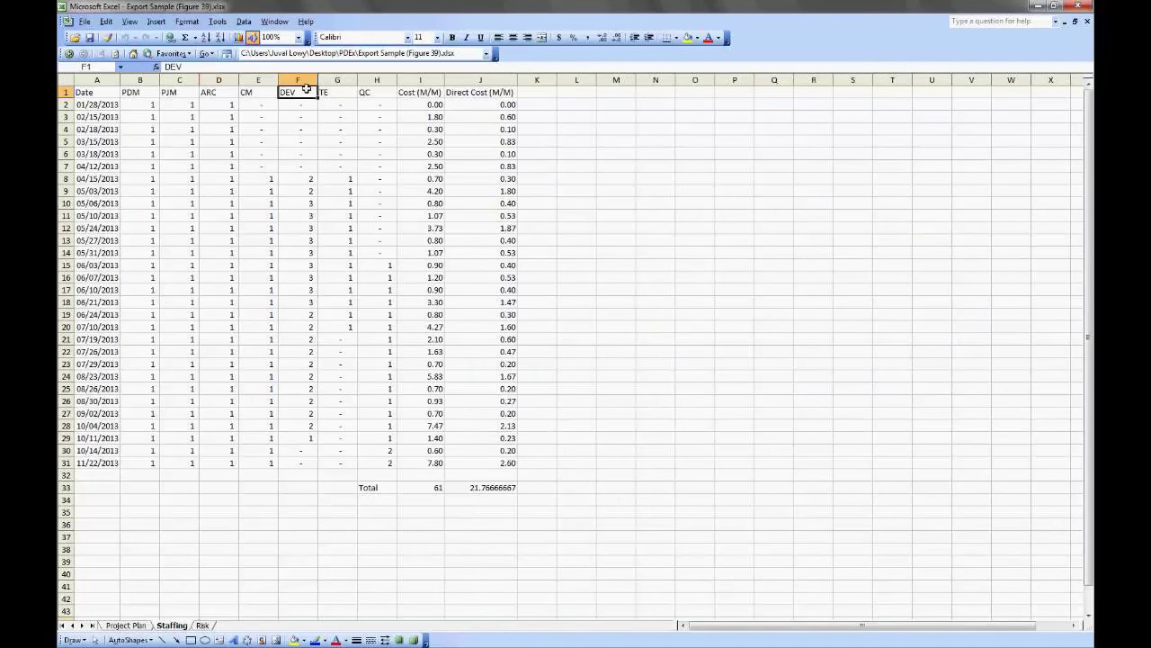
click(298, 176)
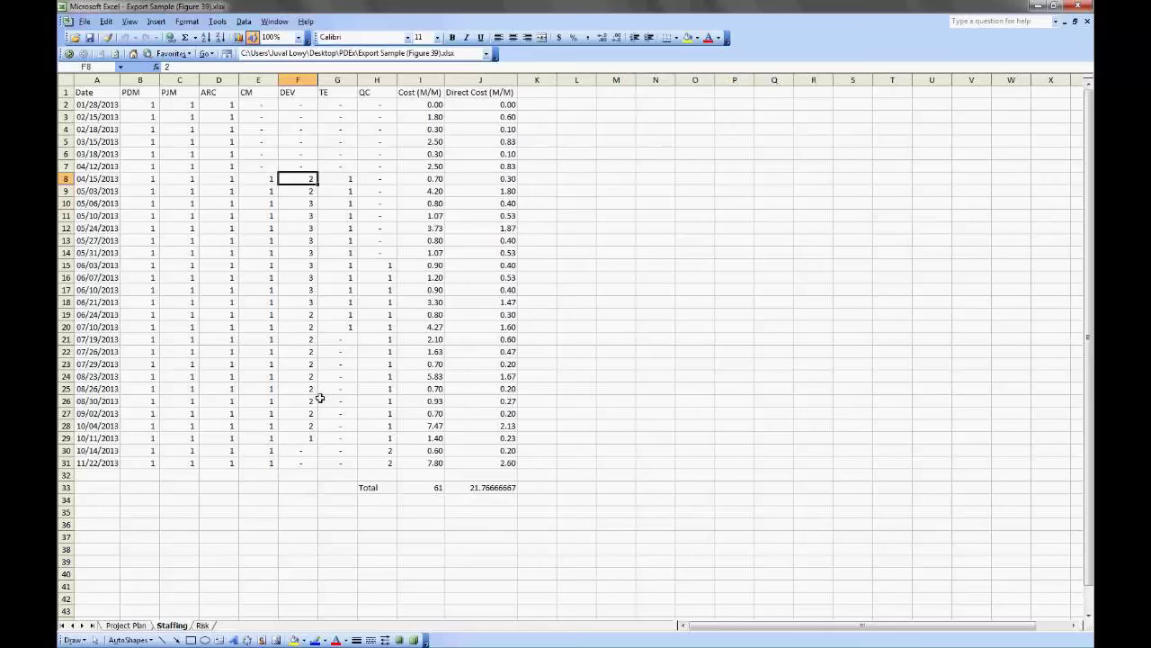
click(501, 488)
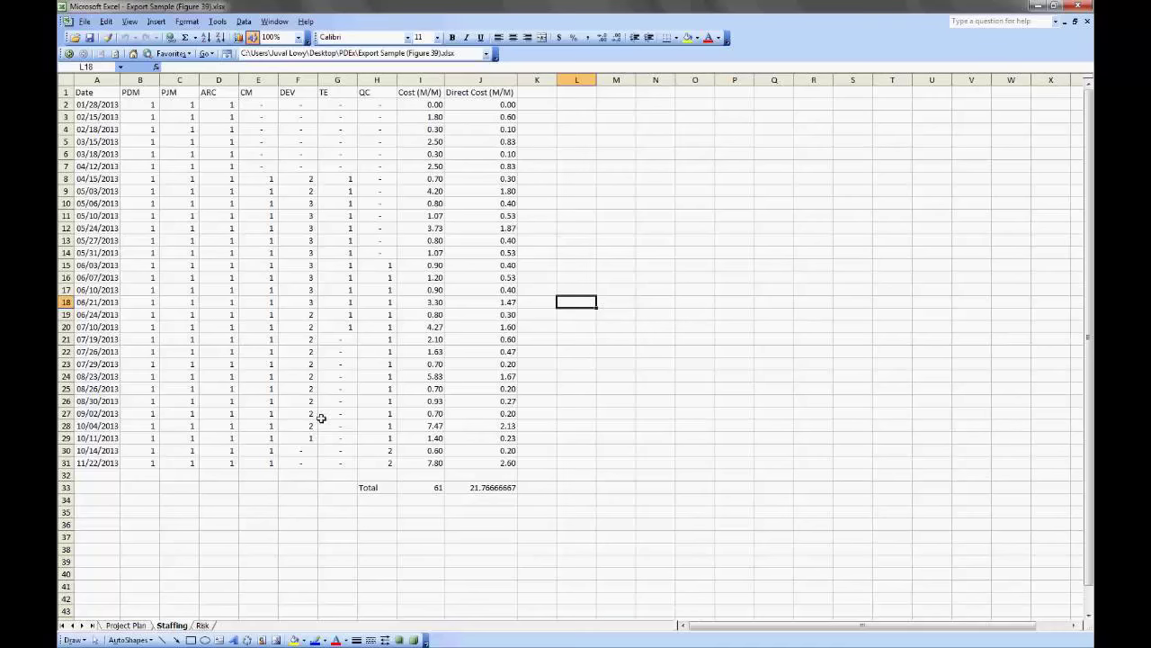
Step: Examine the Criticality Risk formula and the factors beneath it on the Risk sheet
click(204, 625)
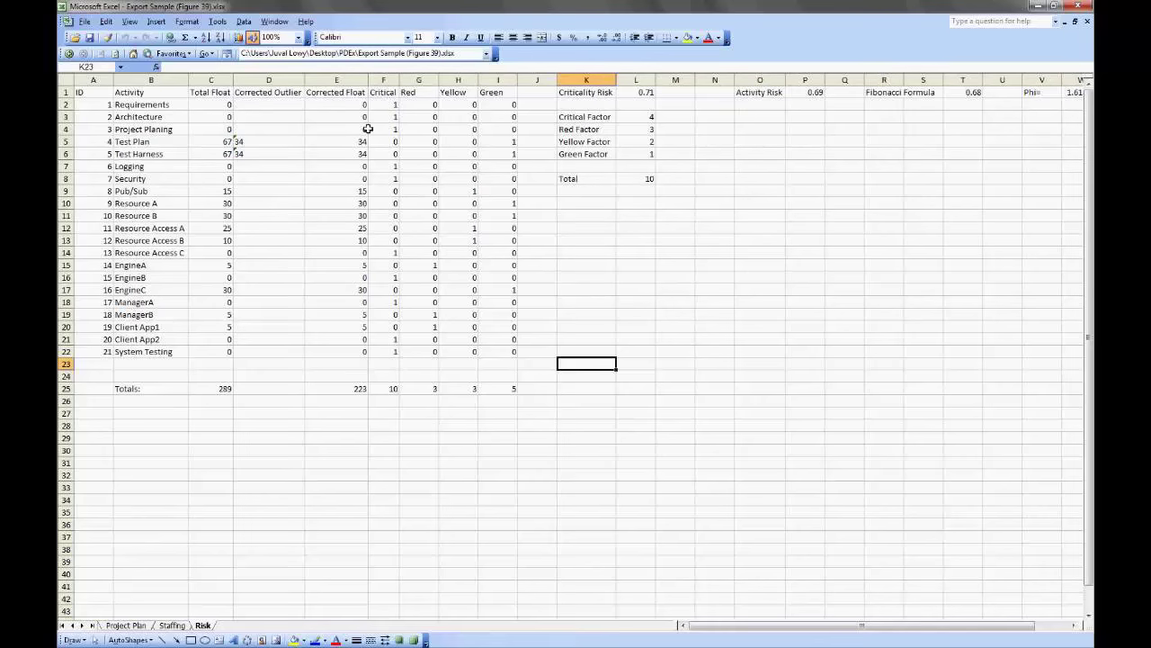
click(644, 92)
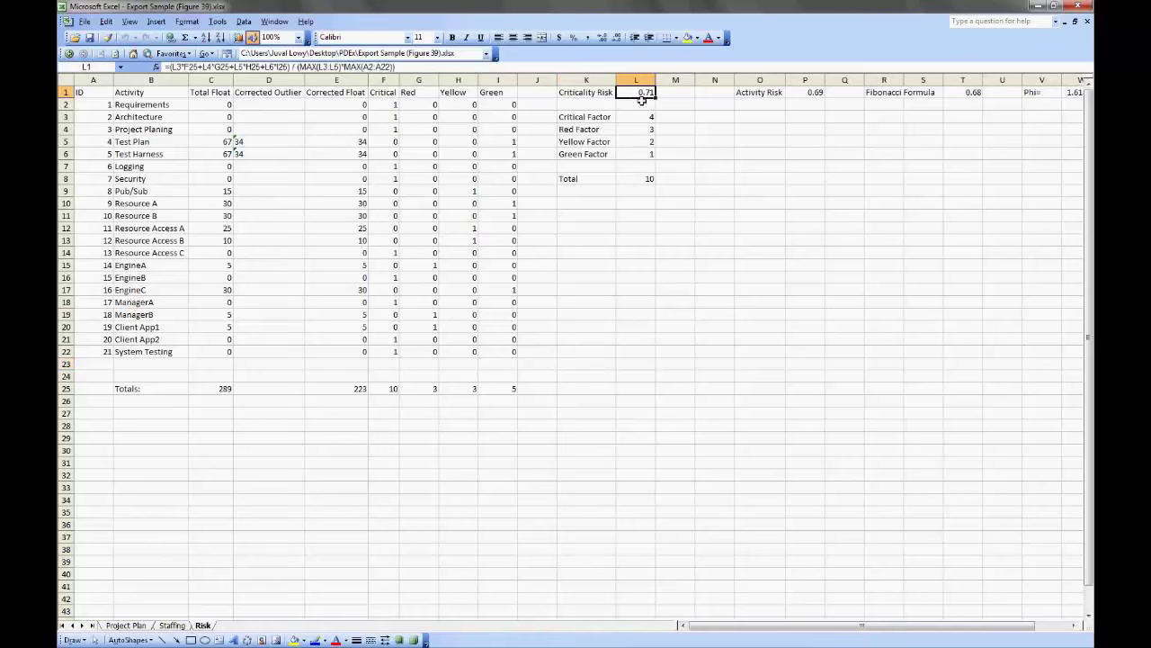
click(635, 192)
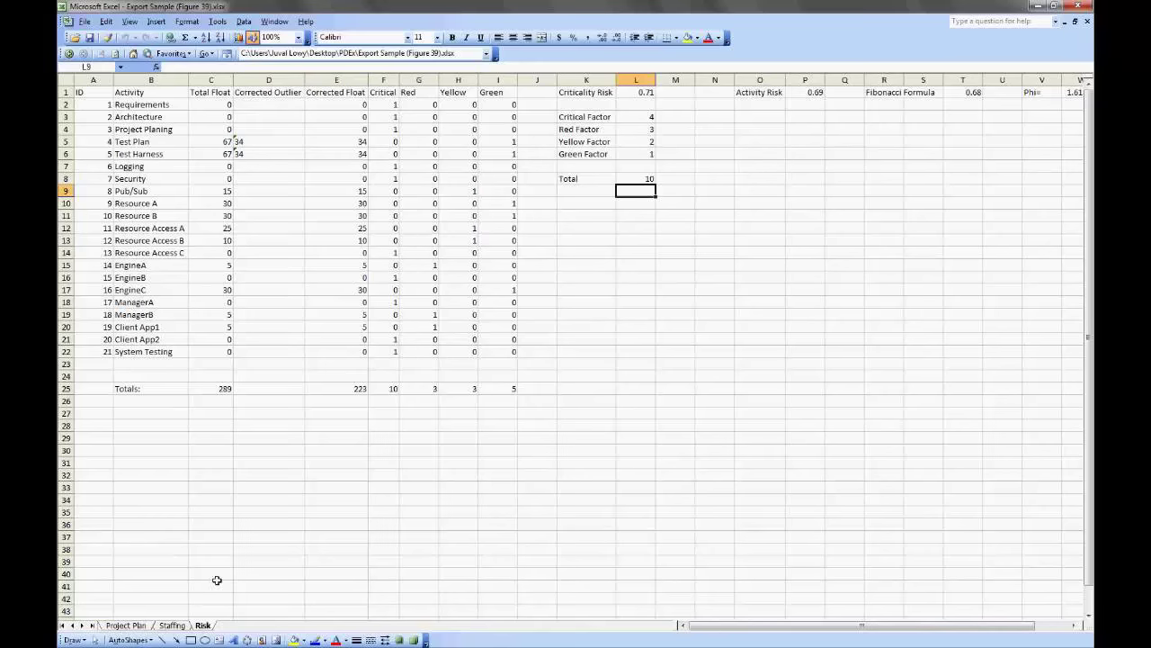
Step: Return to the Staffing sheet, close the export sample workbook, and advance the presentation to the Managing Planning Assumptions slide
click(173, 625)
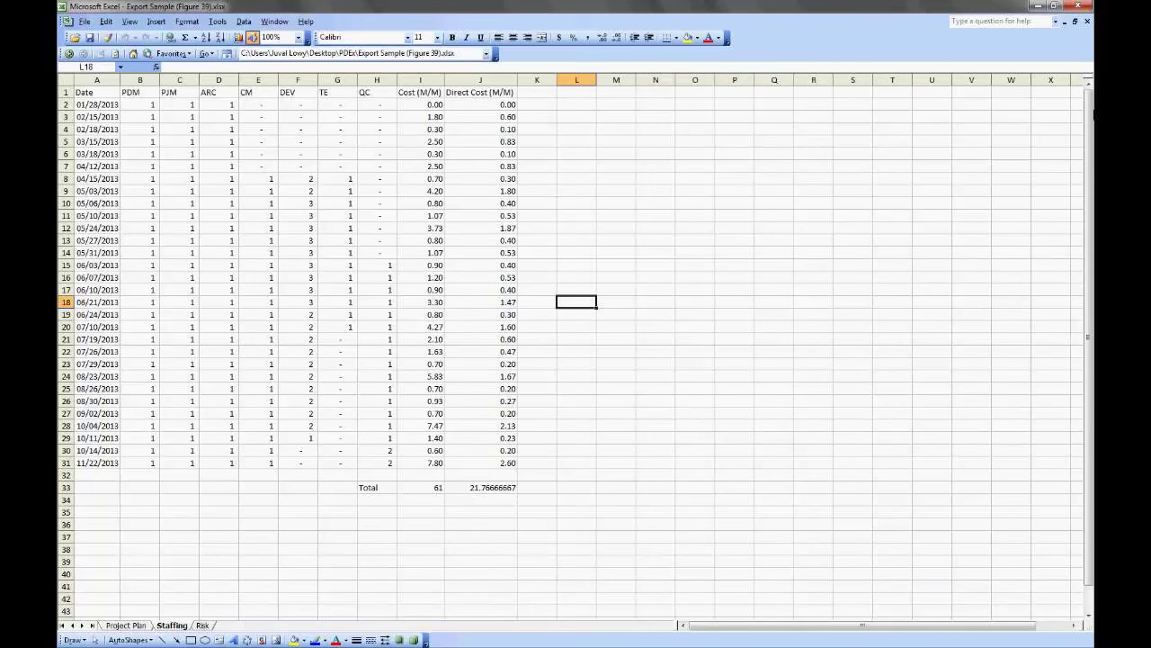
click(1088, 6)
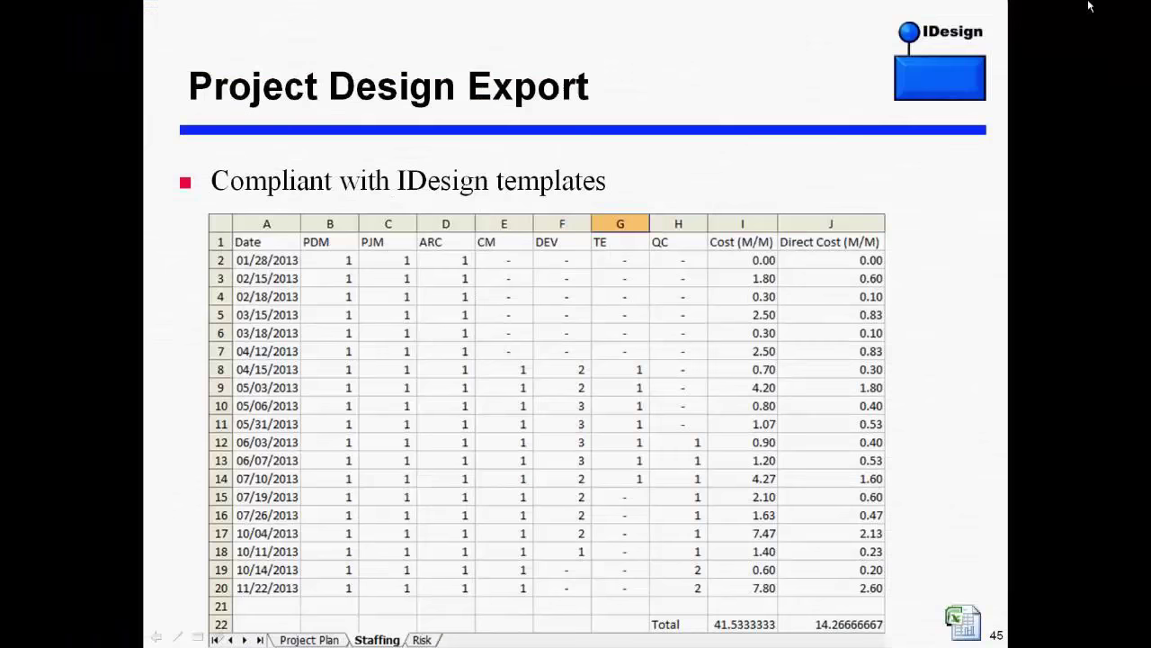
click(746, 140)
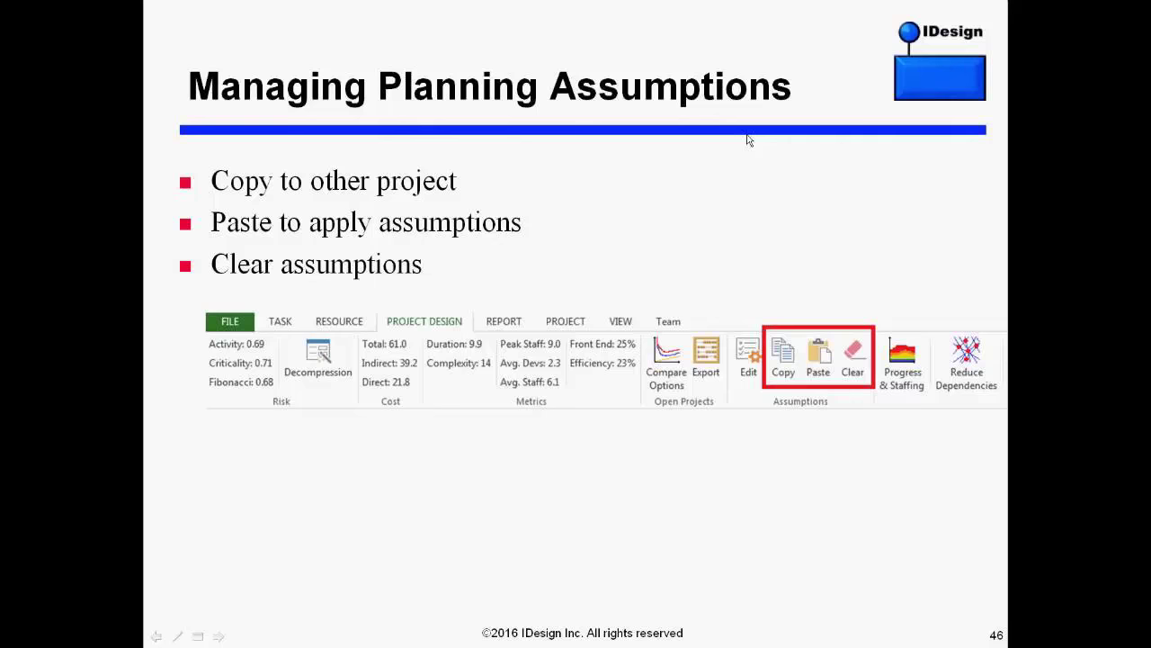